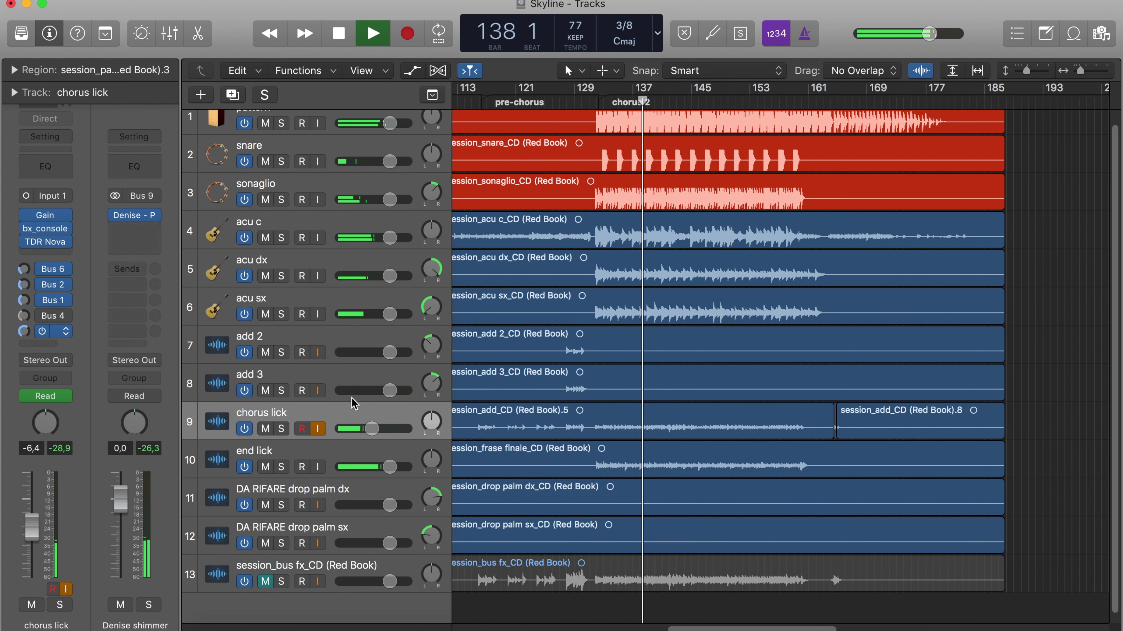
Solo the chorus lick track and open the Perfect Room reverb on its Bus 9 Denise shimmer channel
left_click(282, 429)
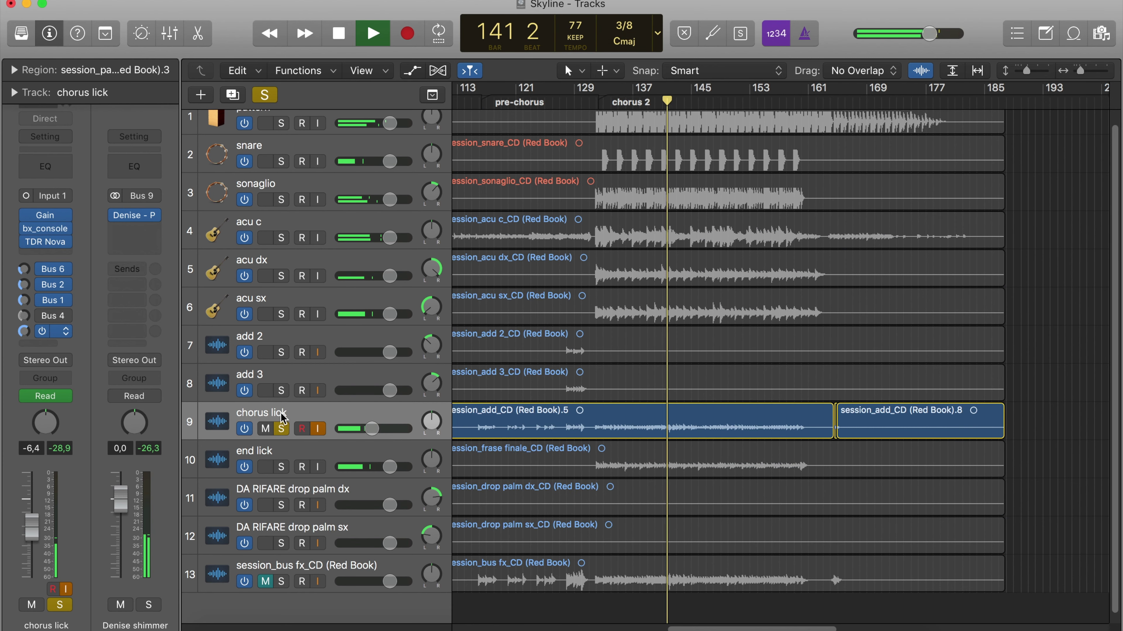
left_click(53, 330)
left_click(116, 235)
left_click(135, 216)
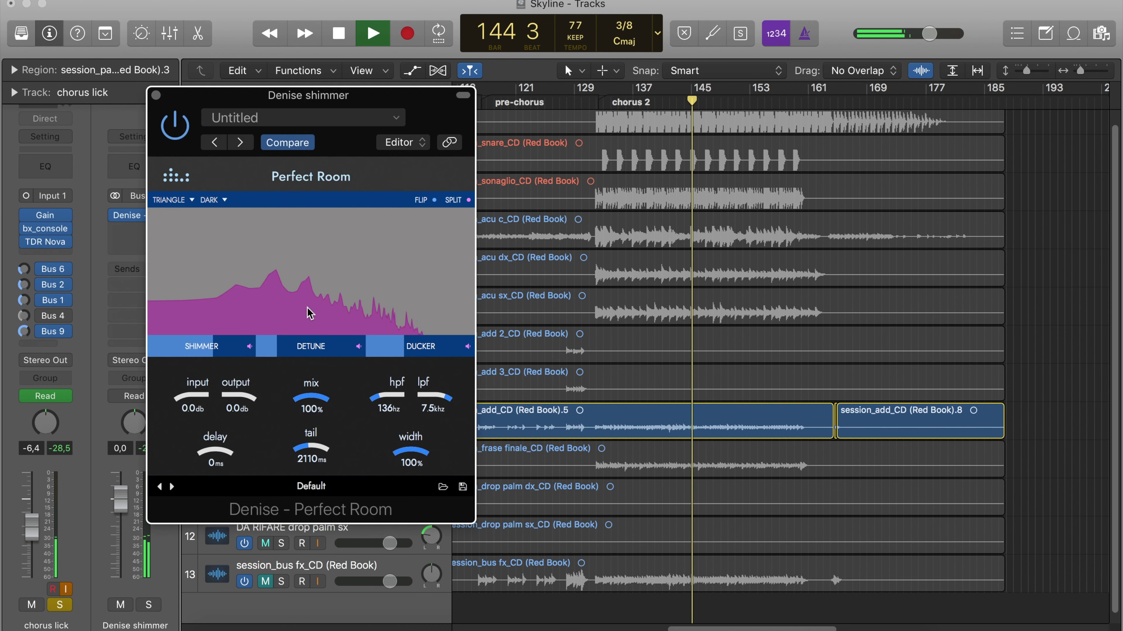
left_click_drag(317, 95, 350, 98)
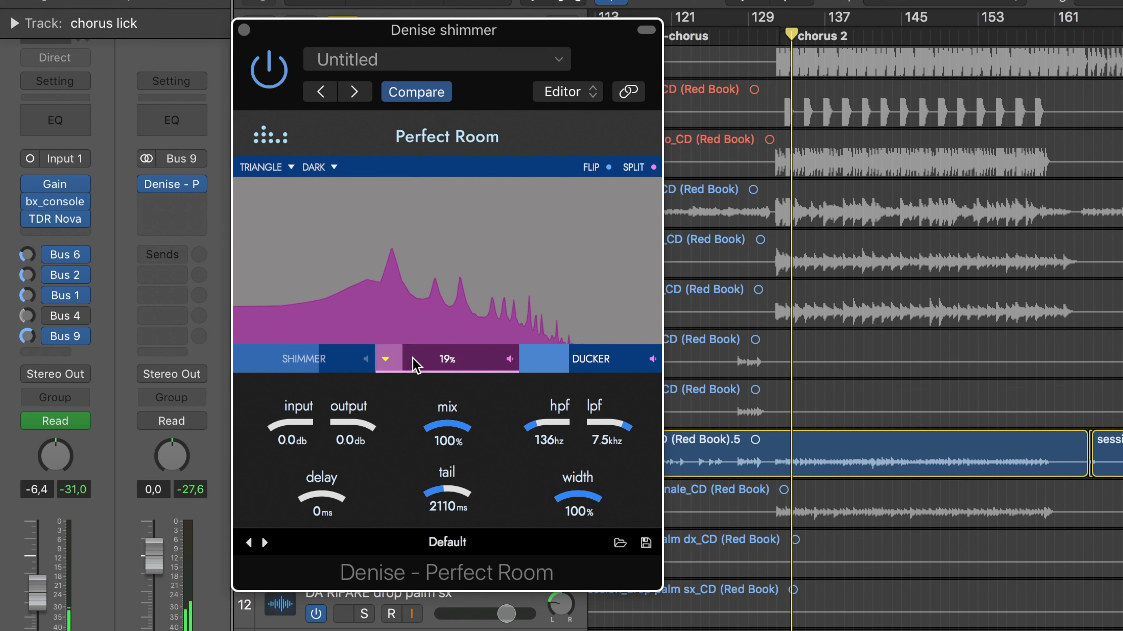
Open the reverb's shimmer settings and set the hi octave to 67% and the lo octave to 34%
mouse_move(351, 366)
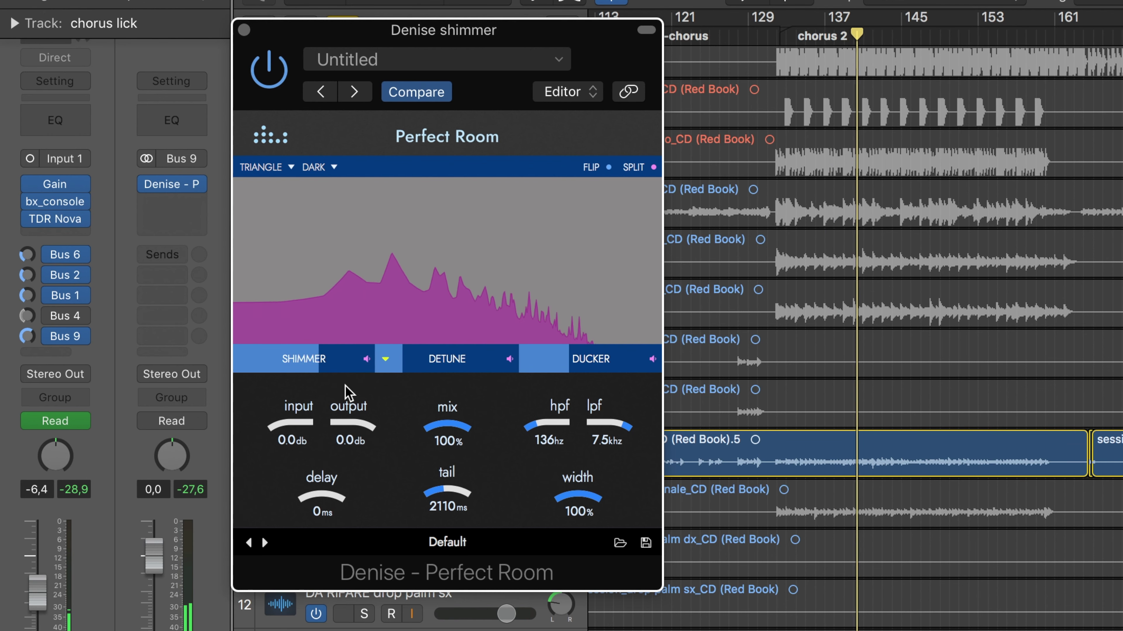
left_click(250, 363)
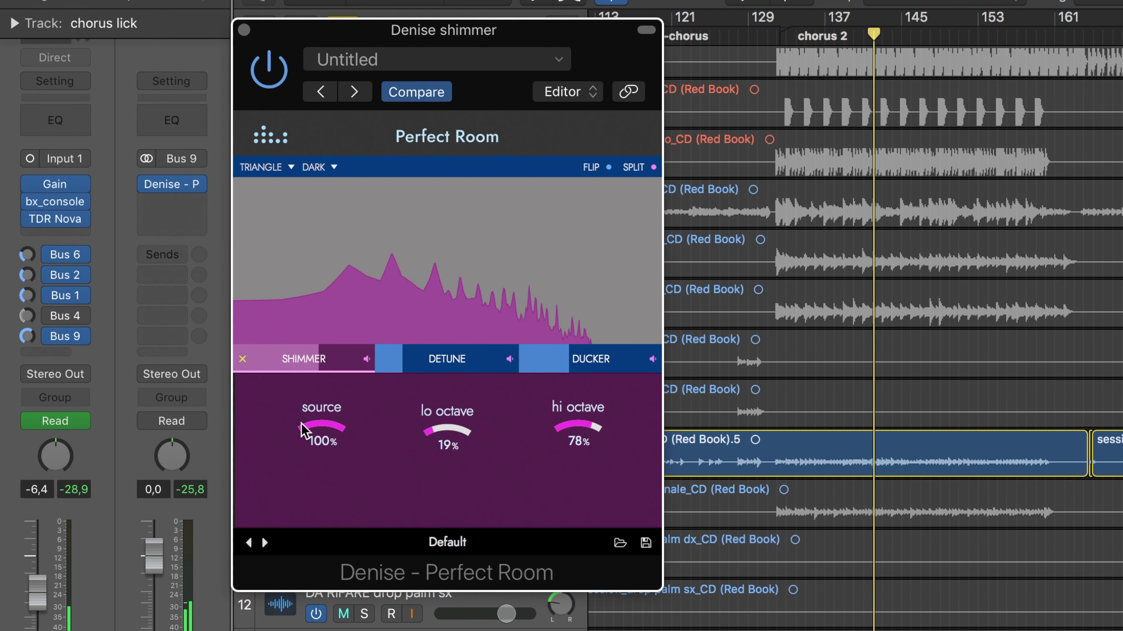
left_click(567, 441)
left_click_drag(568, 441, 596, 453)
mouse_move(450, 436)
left_mouse_down()
mouse_move(464, 397)
mouse_move(454, 406)
mouse_move(466, 433)
left_mouse_up()
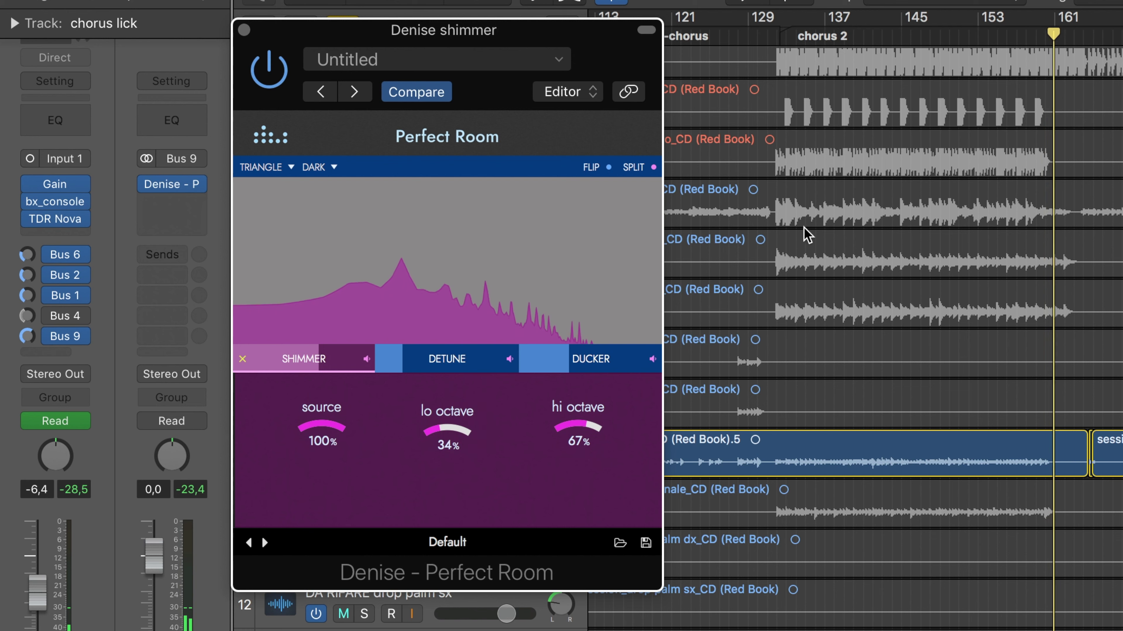
Replay chorus 2 and compare the soloed chorus lick with the reverb's shimmer section switched off and on
left_click(787, 20)
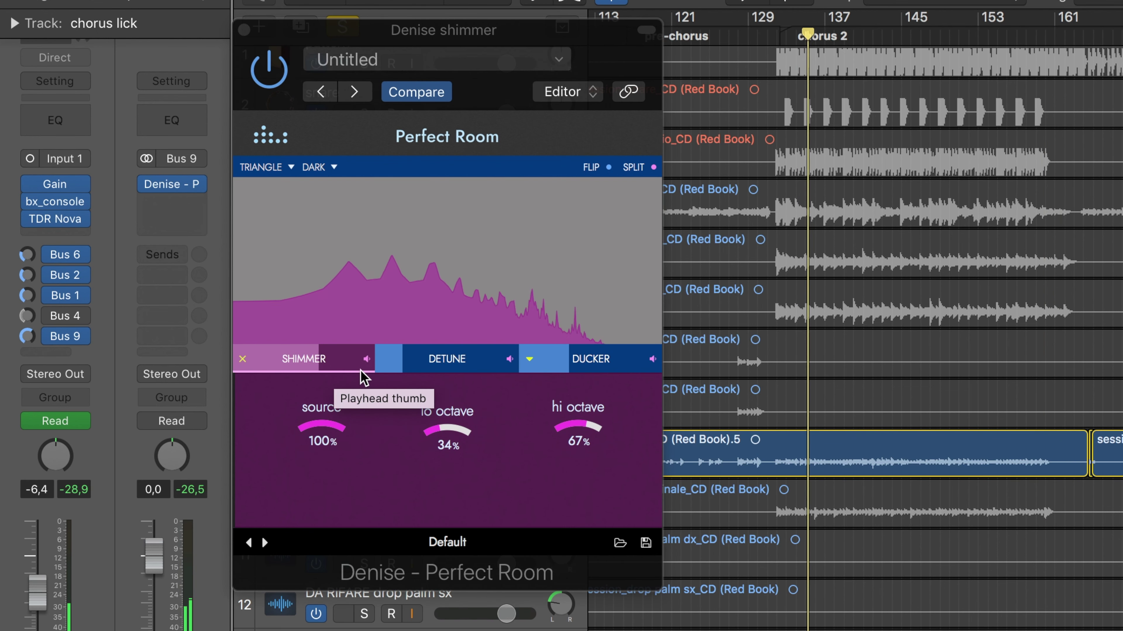
mouse_move(338, 368)
left_mouse_down()
mouse_move(360, 369)
mouse_move(339, 373)
left_mouse_up()
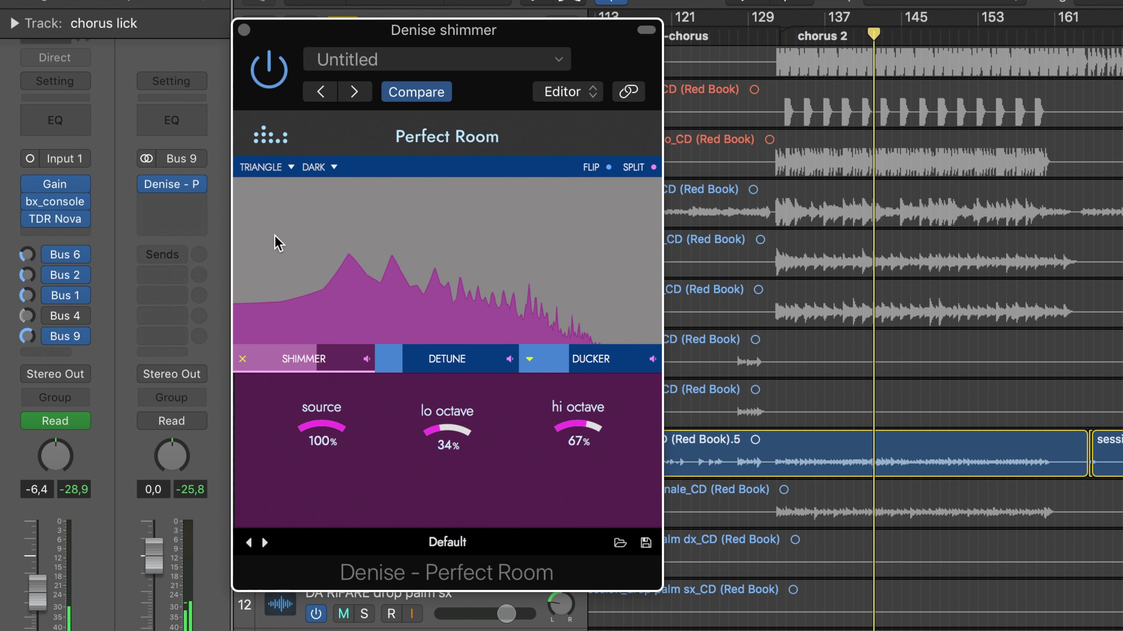
left_click(365, 359)
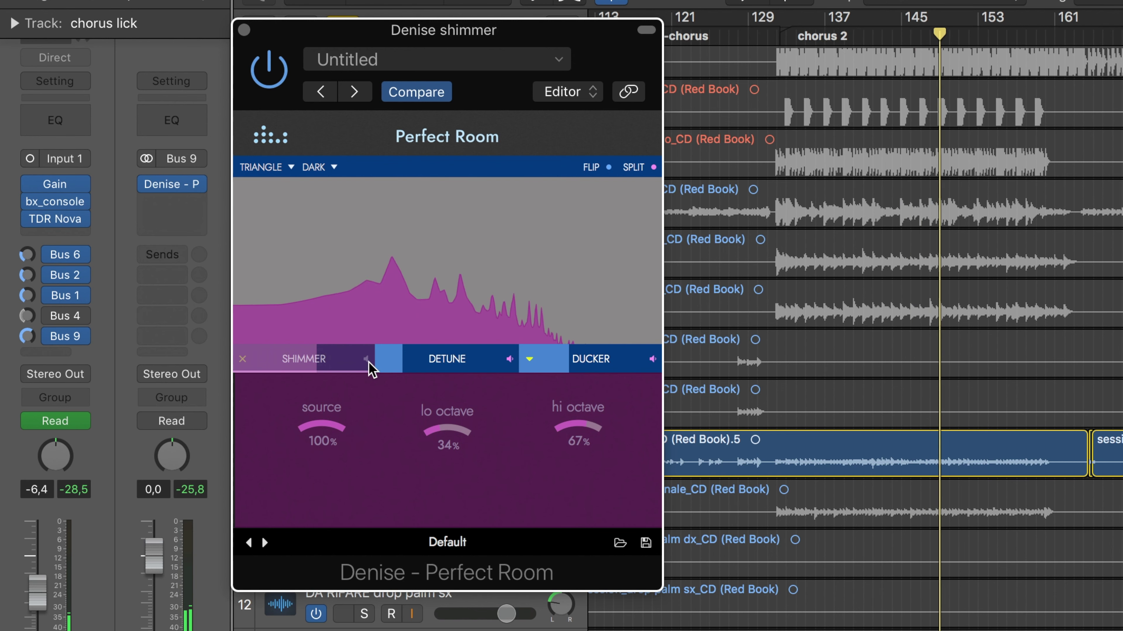
left_click(366, 359)
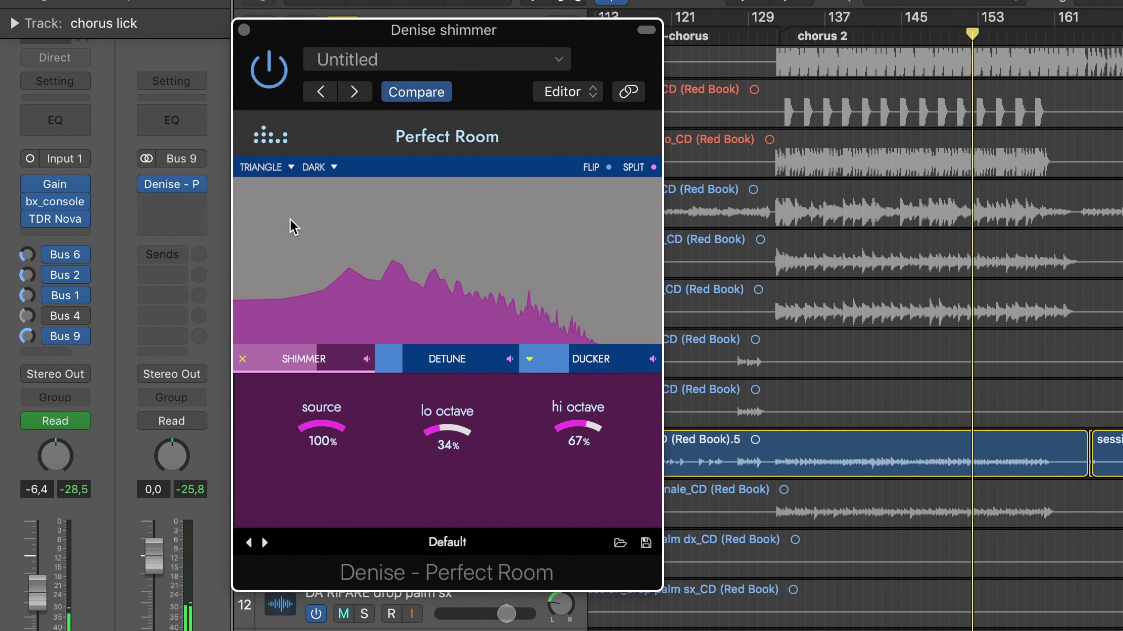
mouse_move(299, 358)
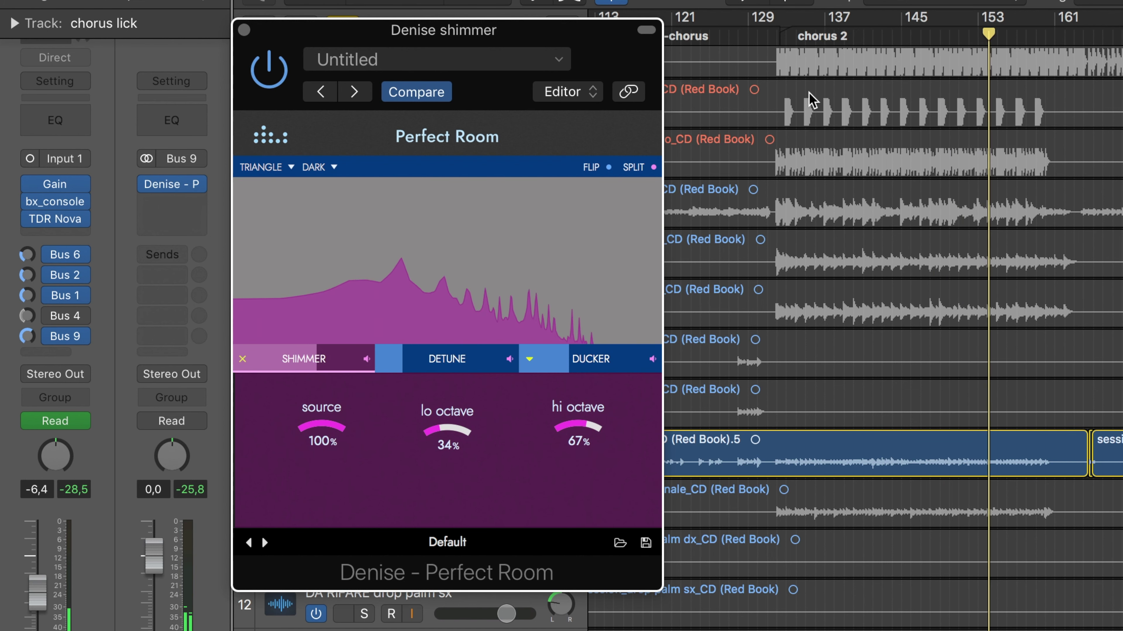
Replay chorus 2 and compare the chorus lick with its Bus 9 send off and on, both soloed and in the full mix
left_click(791, 43)
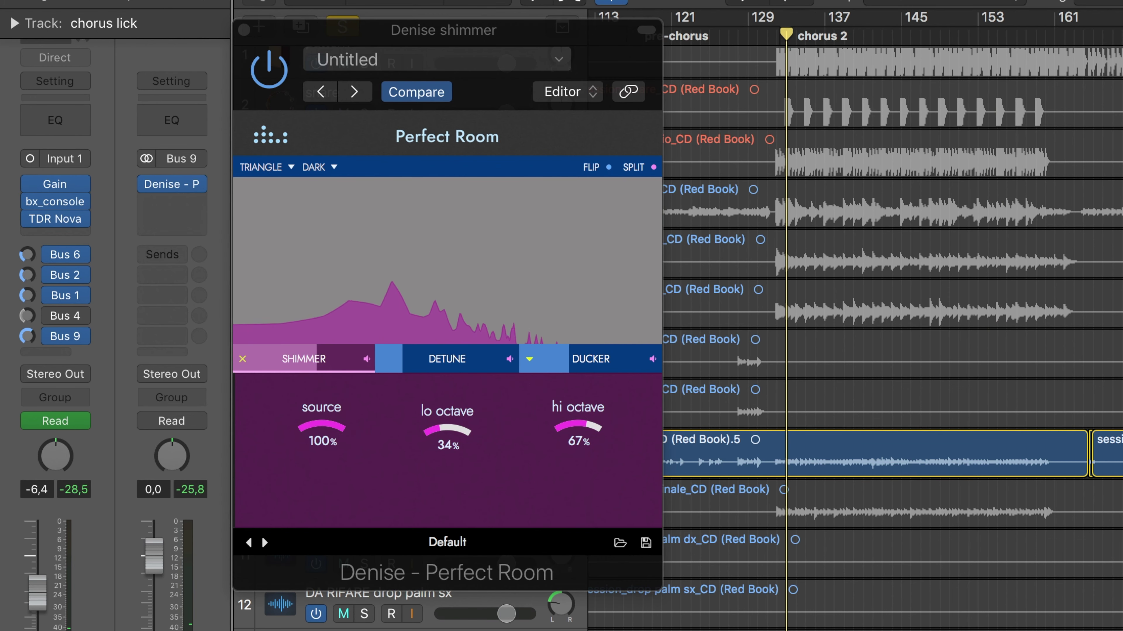
key("ctrl+s")
mouse_move(54, 338)
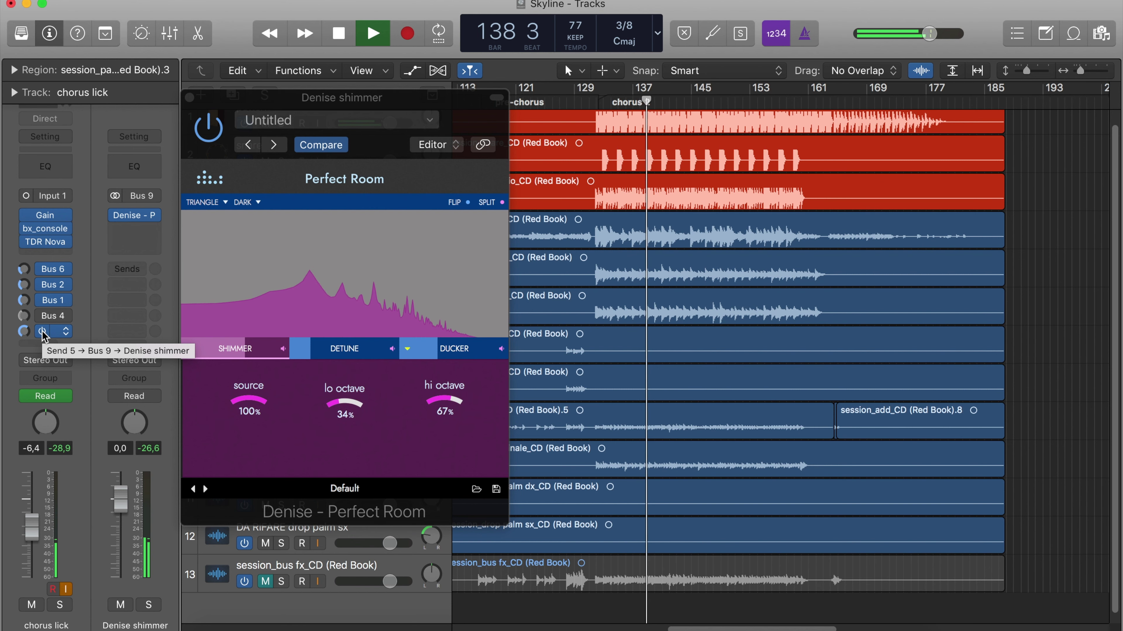
left_click(43, 331)
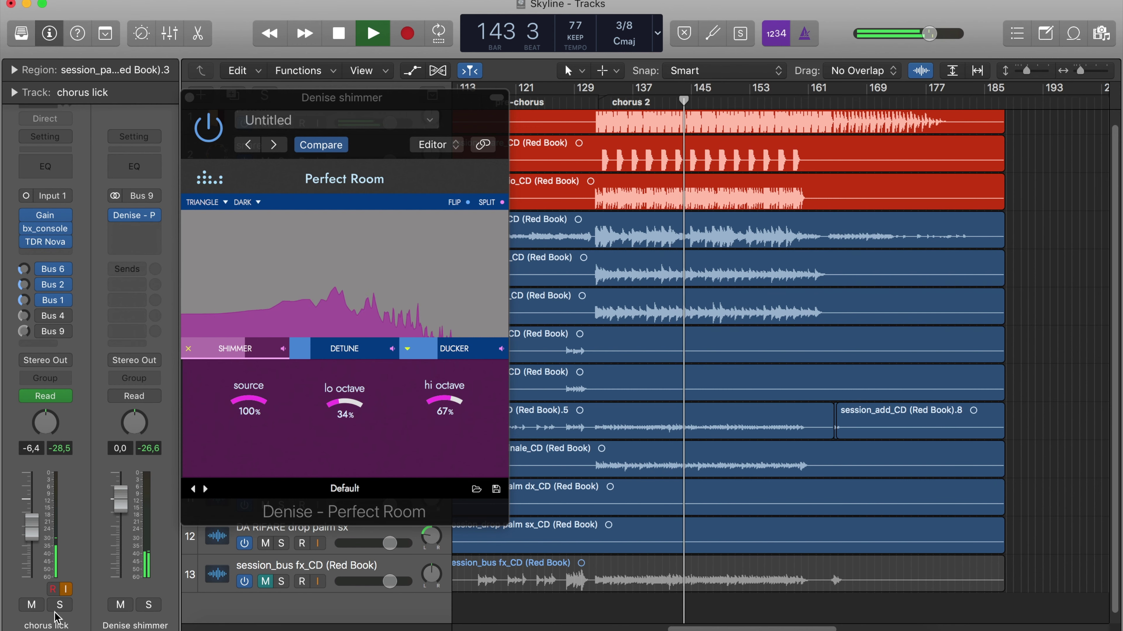
left_click(59, 605)
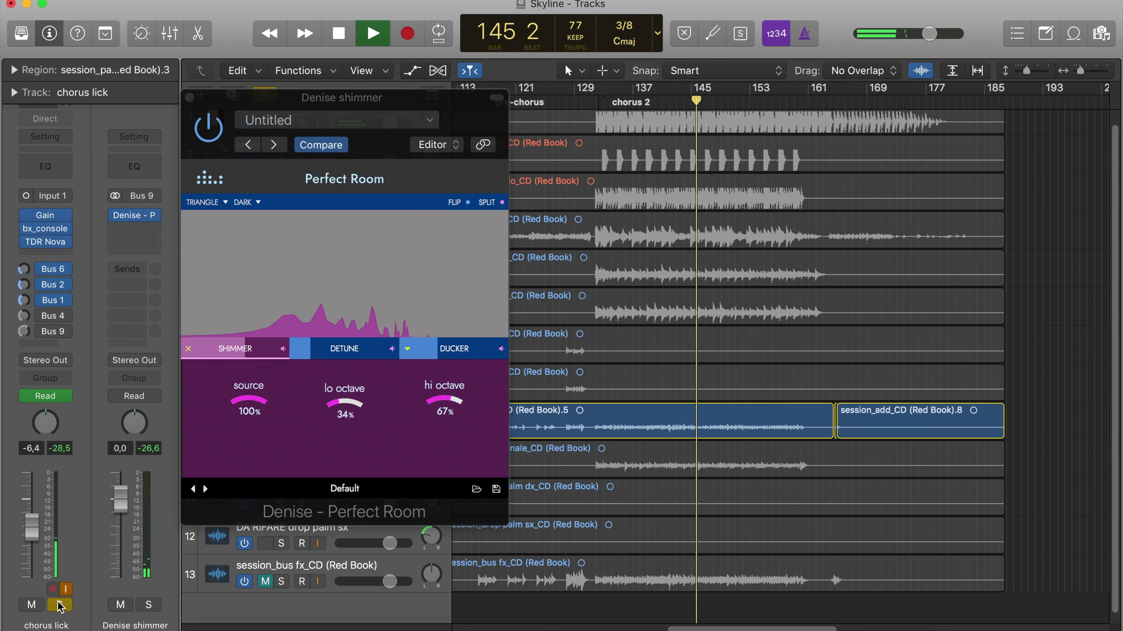
left_click(60, 604)
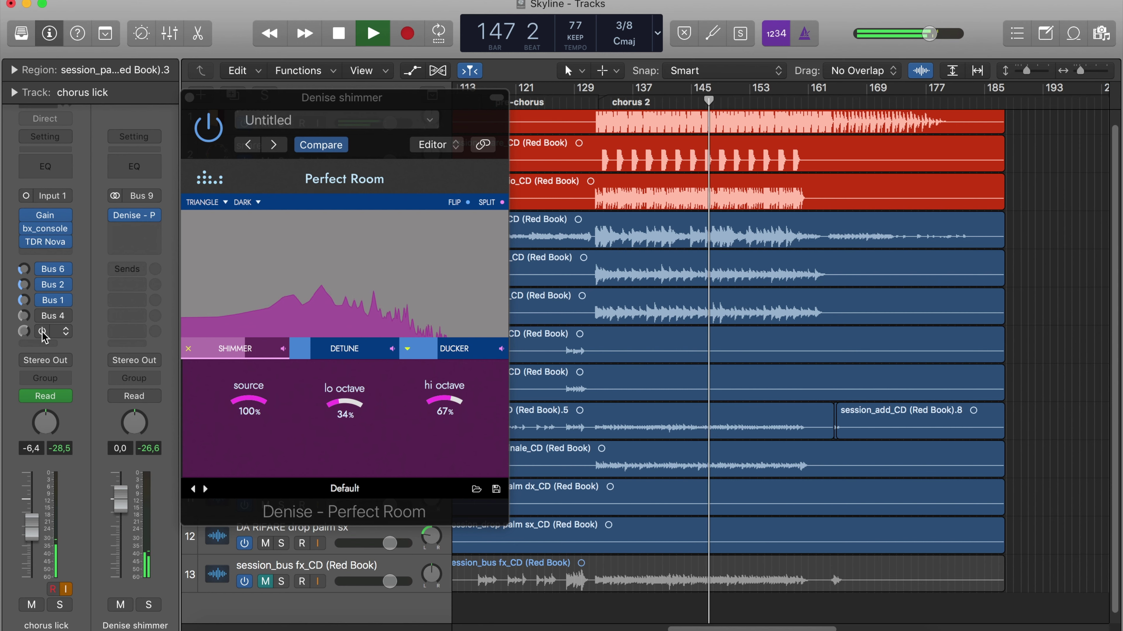
left_click(60, 605)
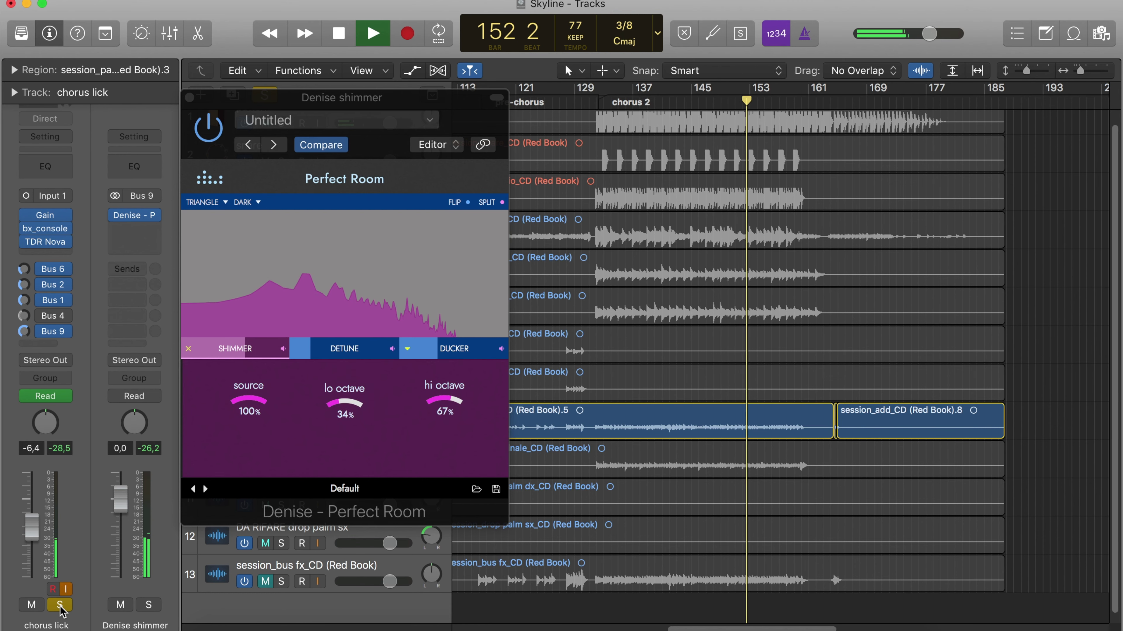
left_click(60, 605)
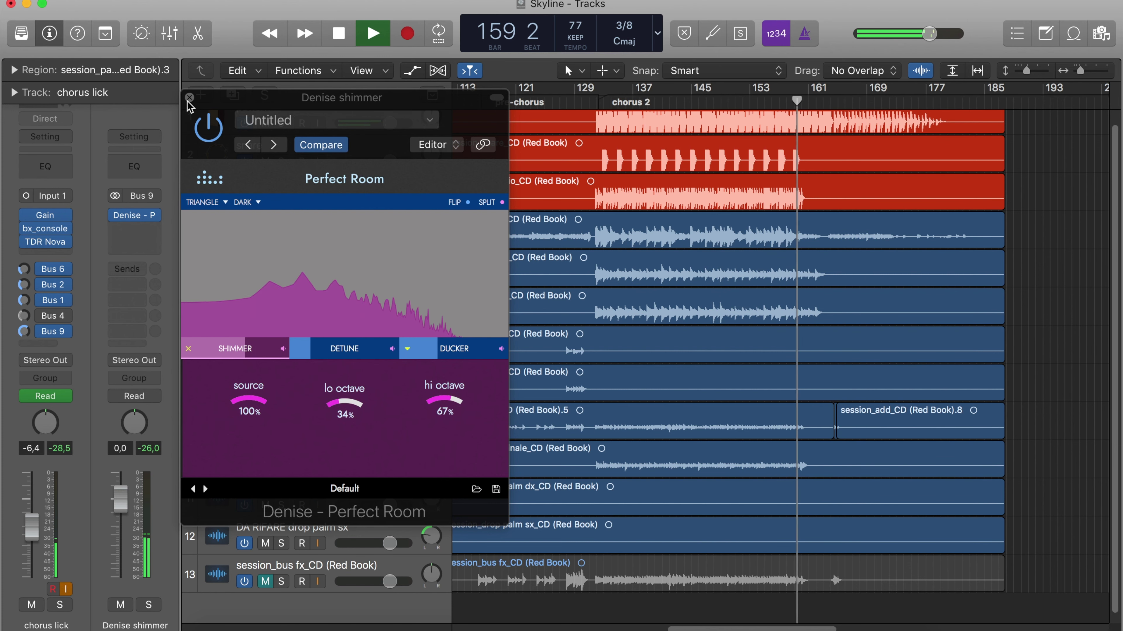
Close the shimmer settings and the Perfect Room window, and stop playback
left_click(186, 350)
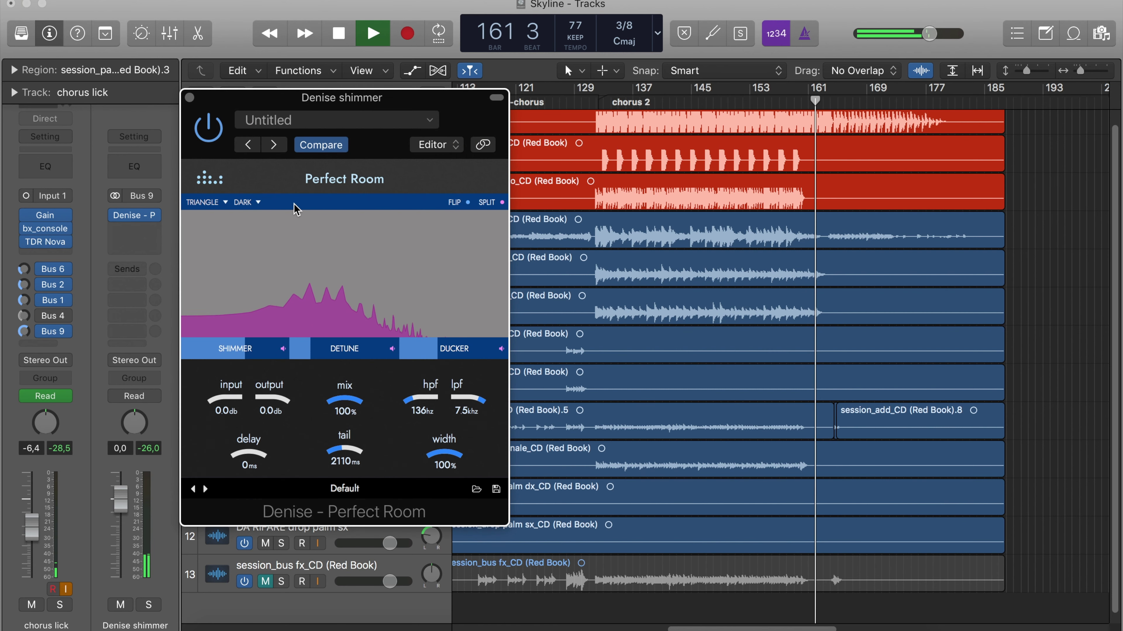
left_click(189, 98)
key("space")
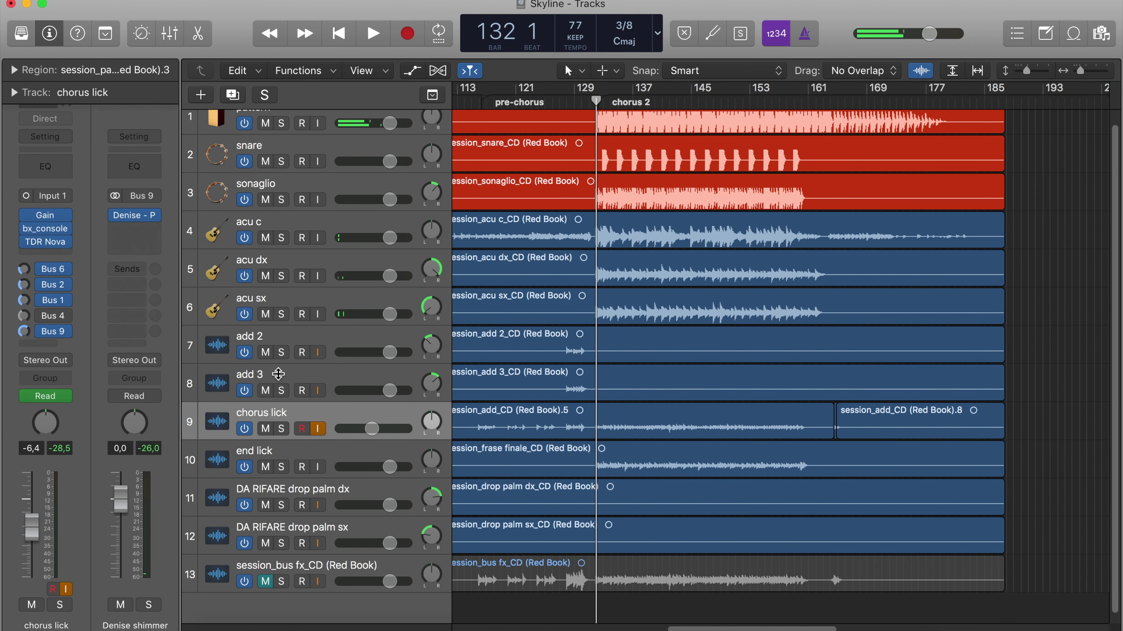
Solo and select the end lick track, and play it from the start of chorus 2
left_click(282, 468)
left_click(290, 456)
key("space")
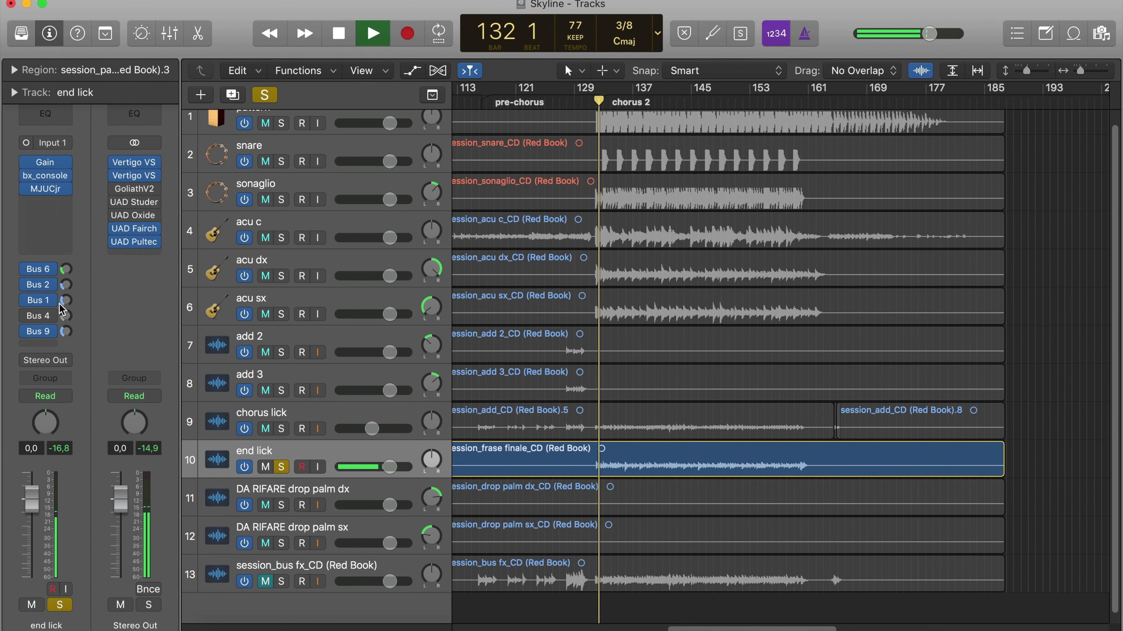
Show the Denise shimmer channel behind the end lick's Bus 9 send and open its Perfect Room reverb
left_click(38, 330)
left_click(101, 228)
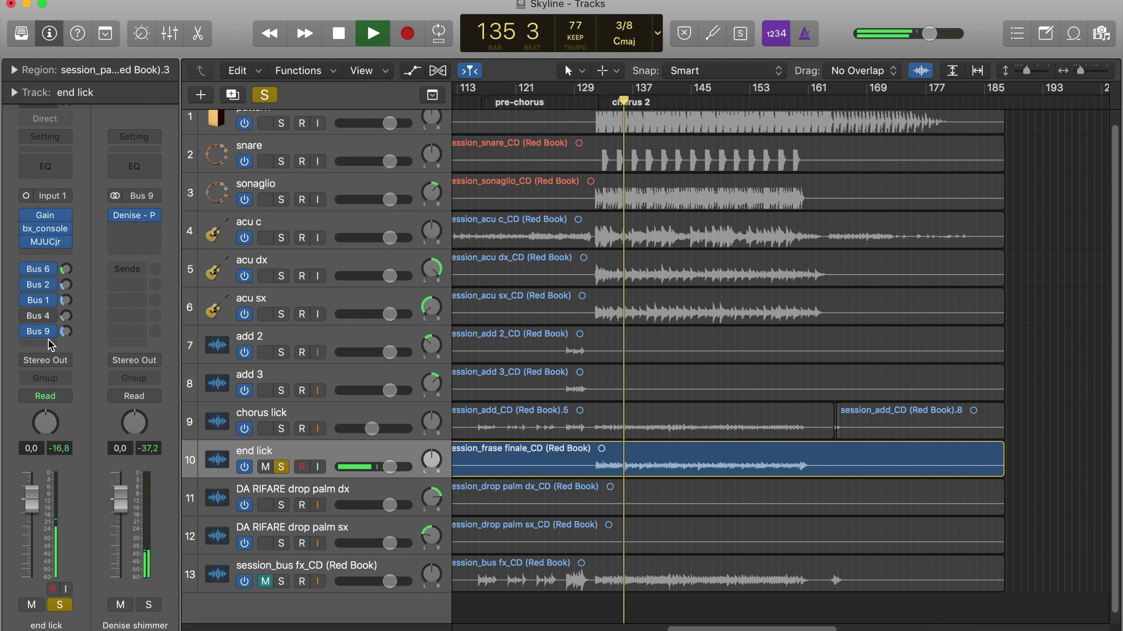
key("Up")
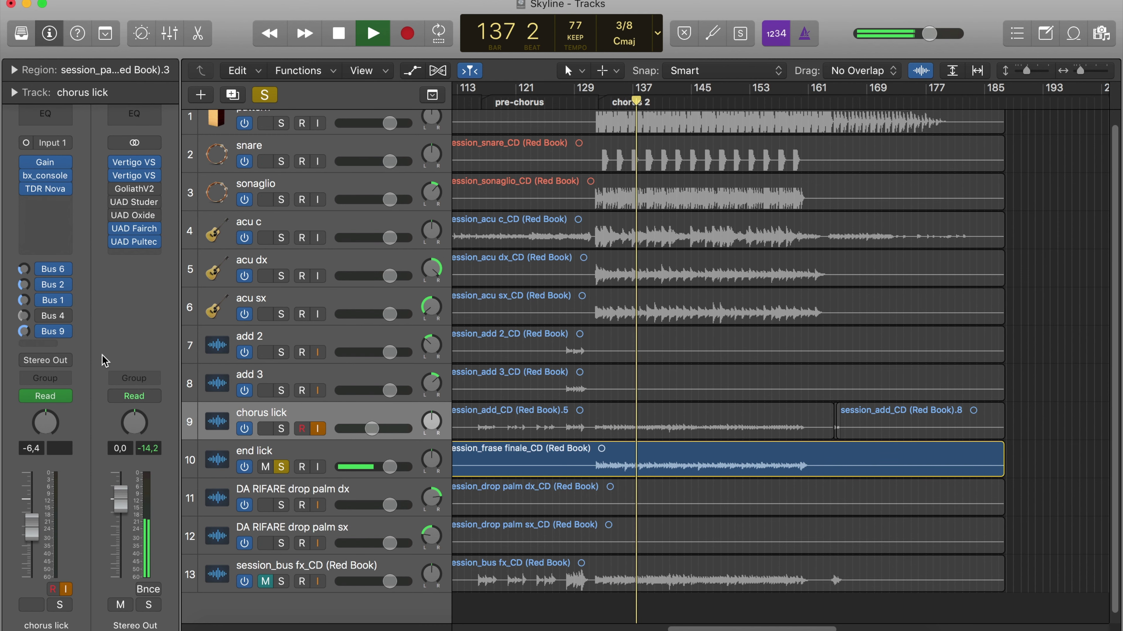
left_click(276, 450)
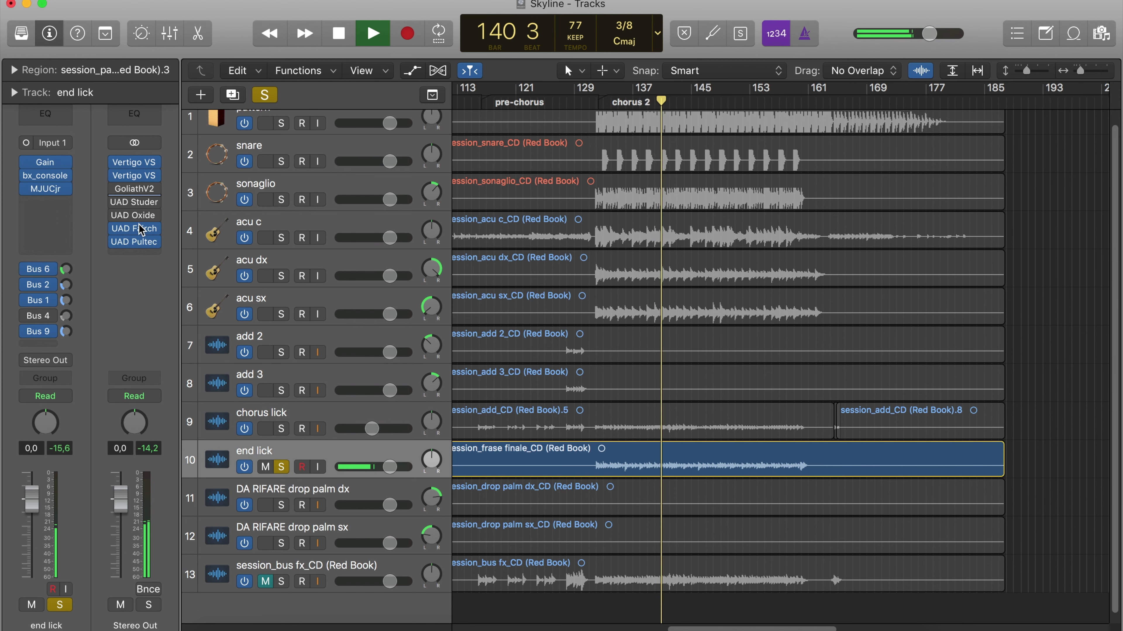
left_click(46, 331)
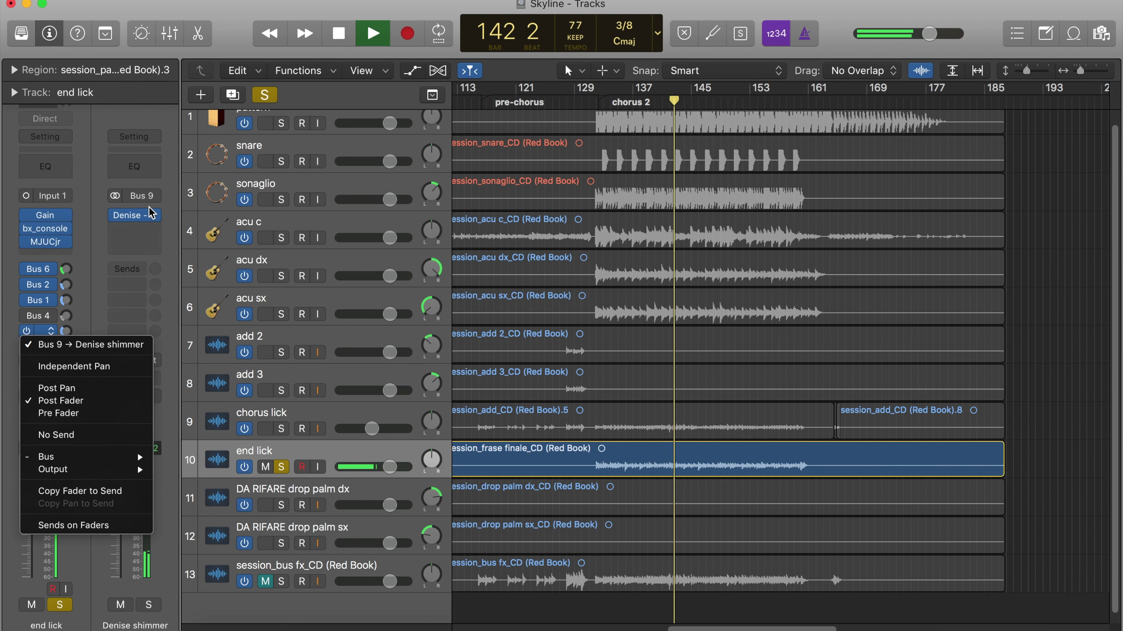
left_click(140, 216)
left_click(141, 217)
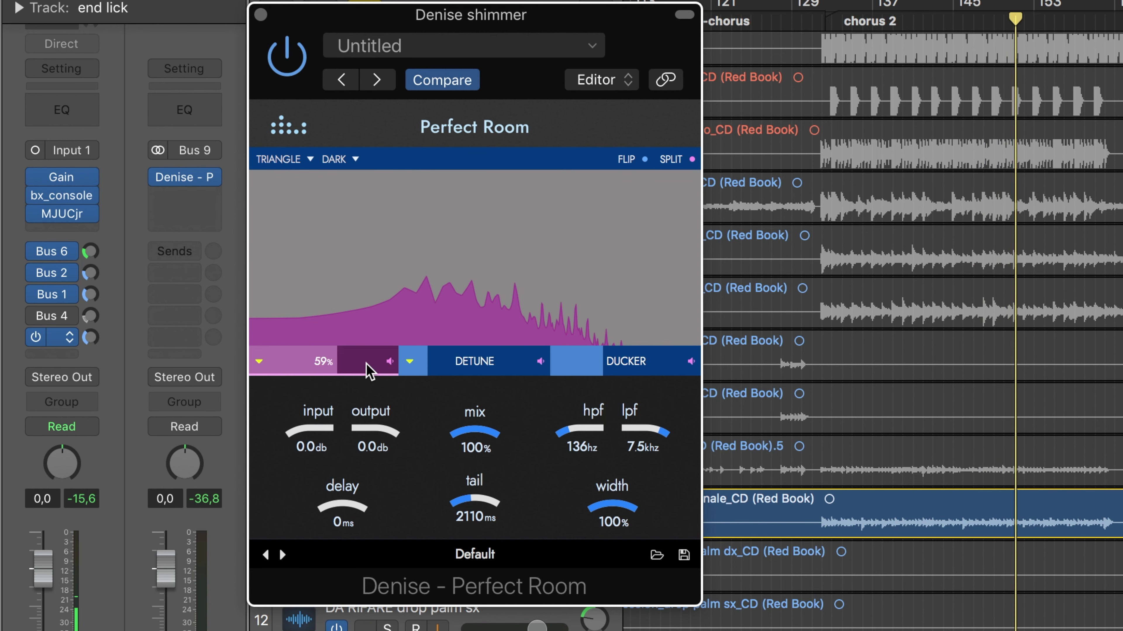
Open the shimmer settings and replay chorus 2, listening to the soloed end lick with shimmer on and bypassed
left_click(336, 365)
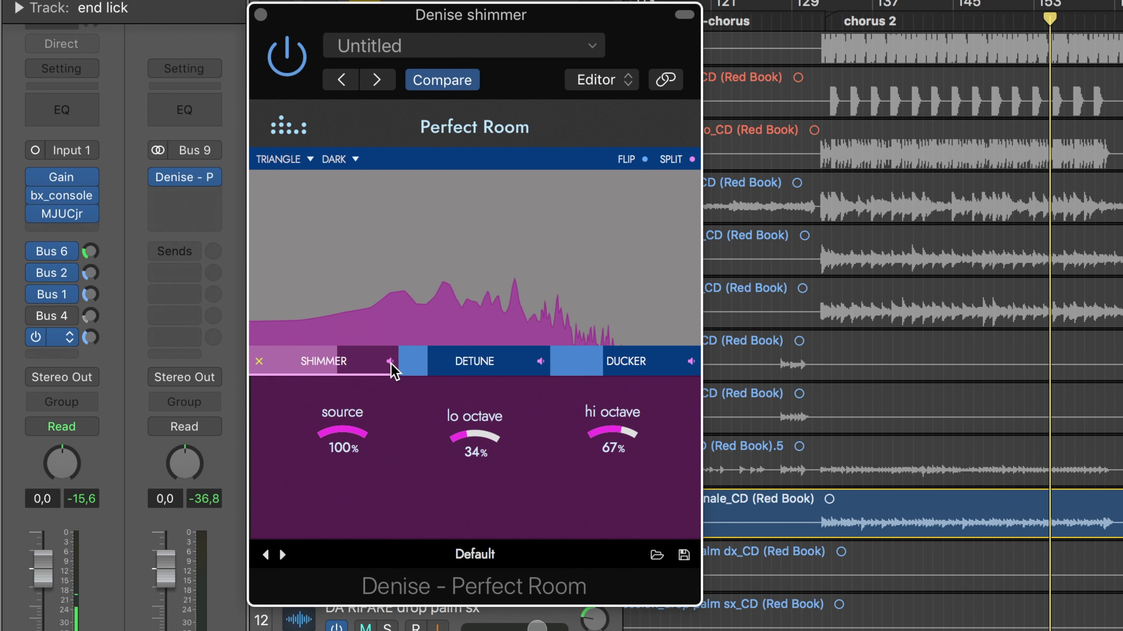
left_click_drag(89, 340, 274, 369)
left_click(888, 18)
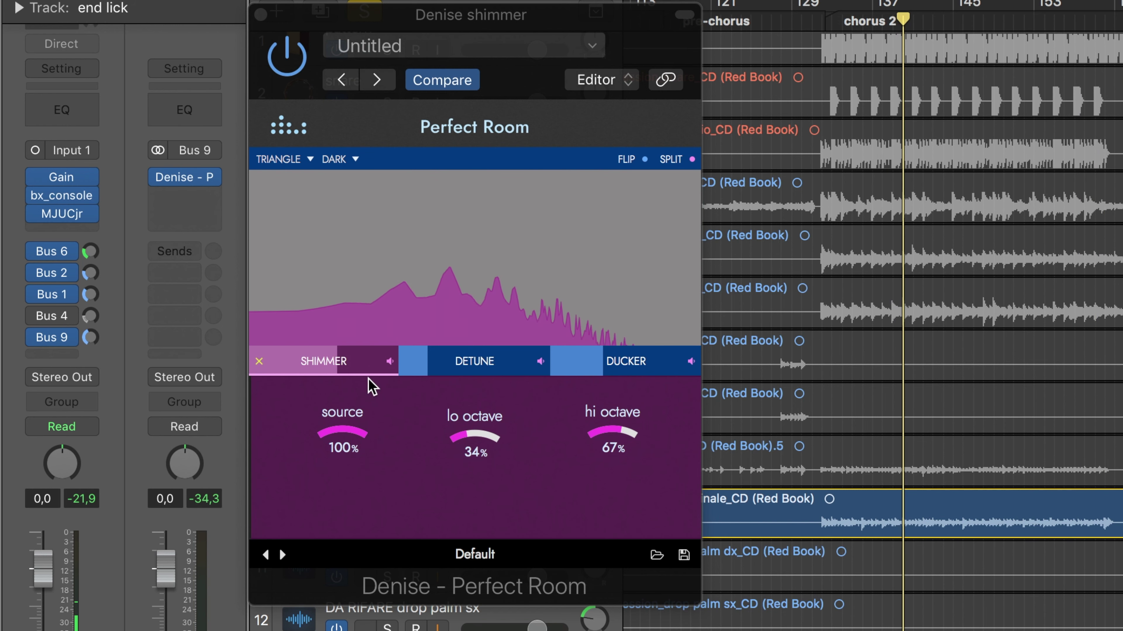
left_click(94, 340)
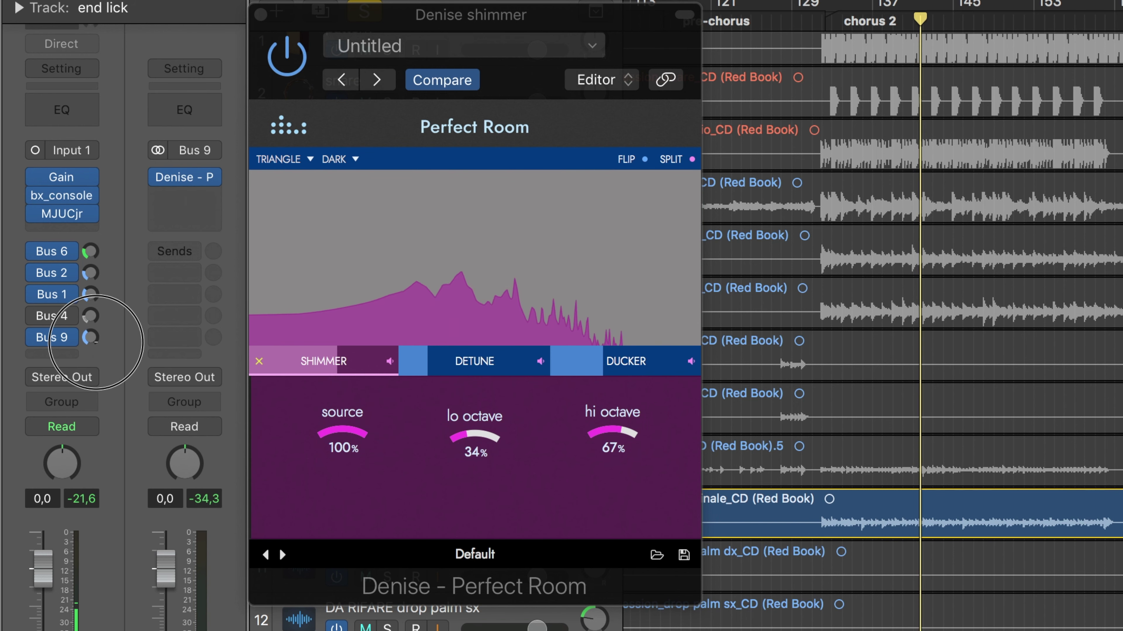
mouse_move(397, 382)
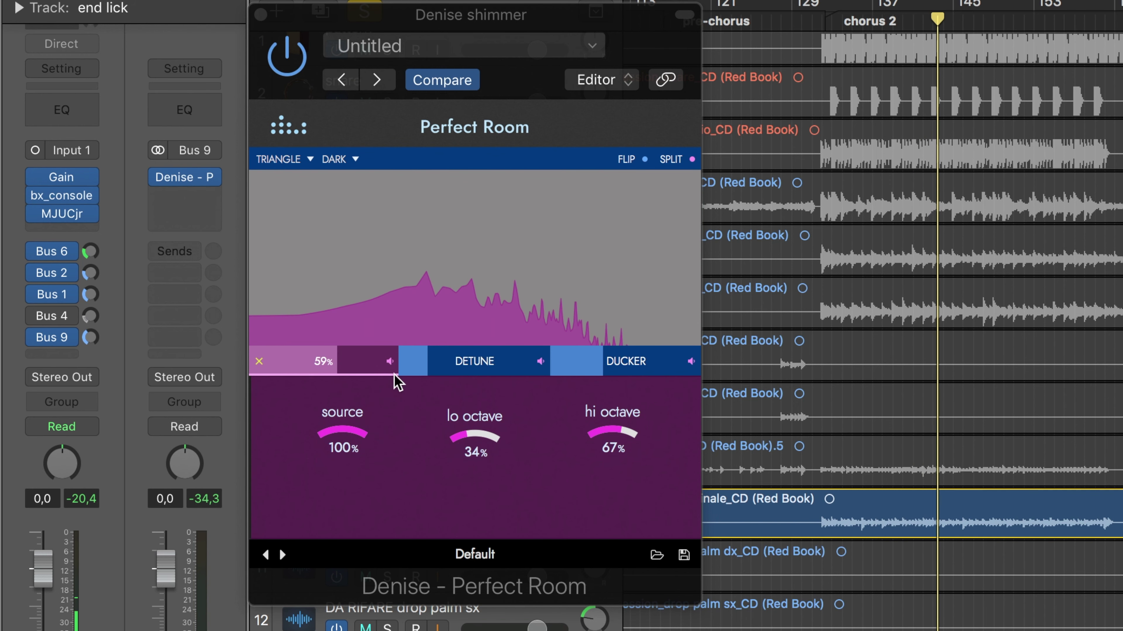
left_click(389, 361)
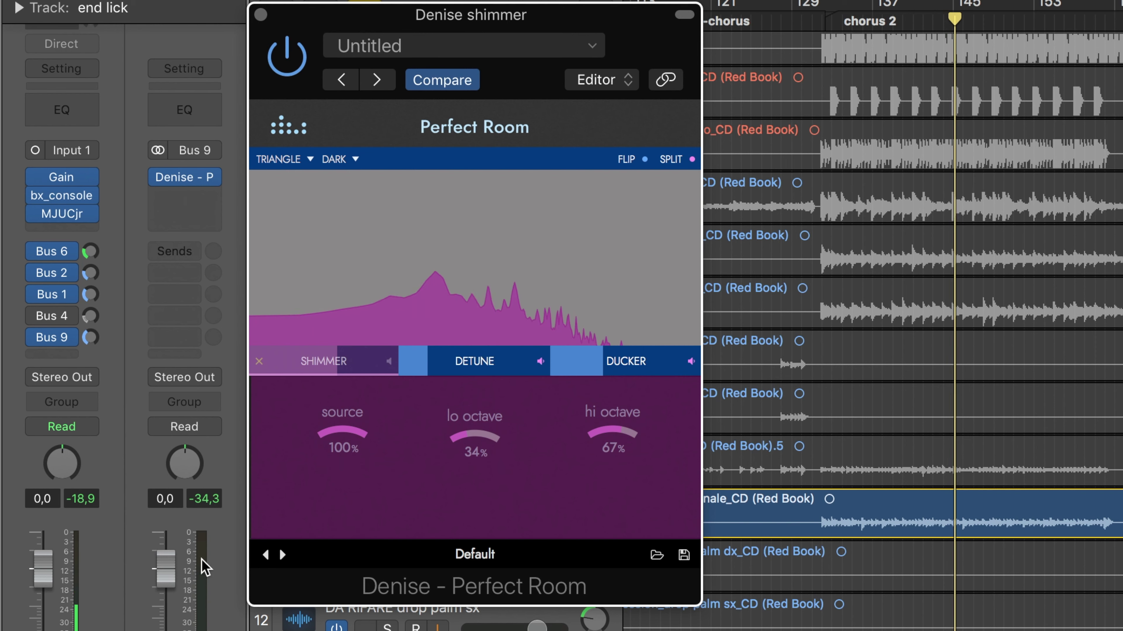
mouse_move(431, 361)
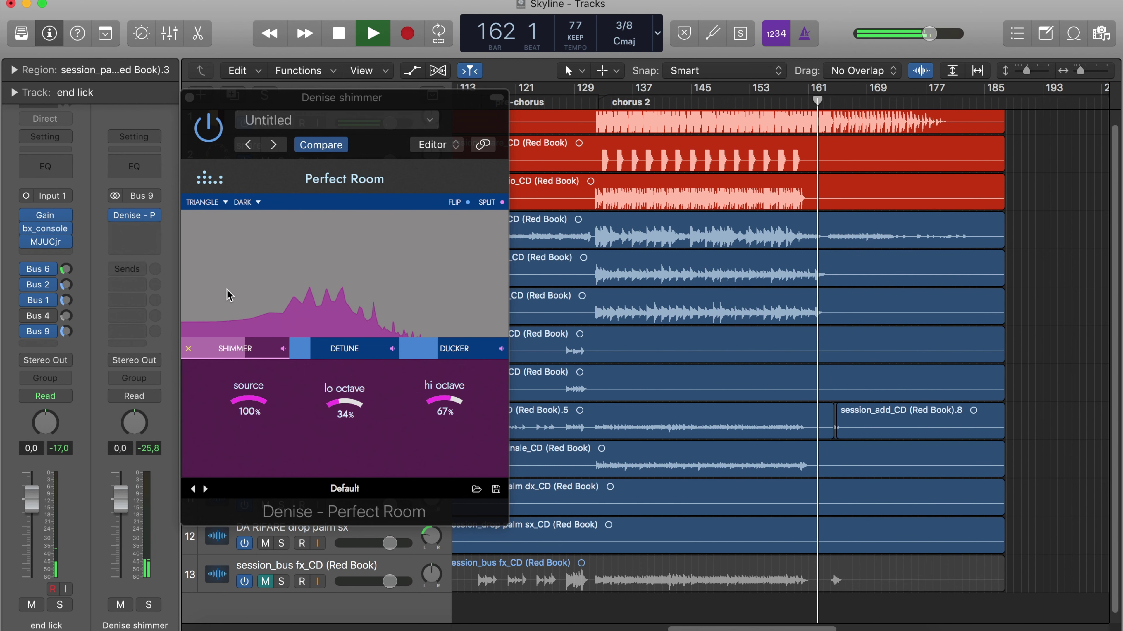
Close the Perfect Room window and stop playback of the full mix
left_click(190, 97)
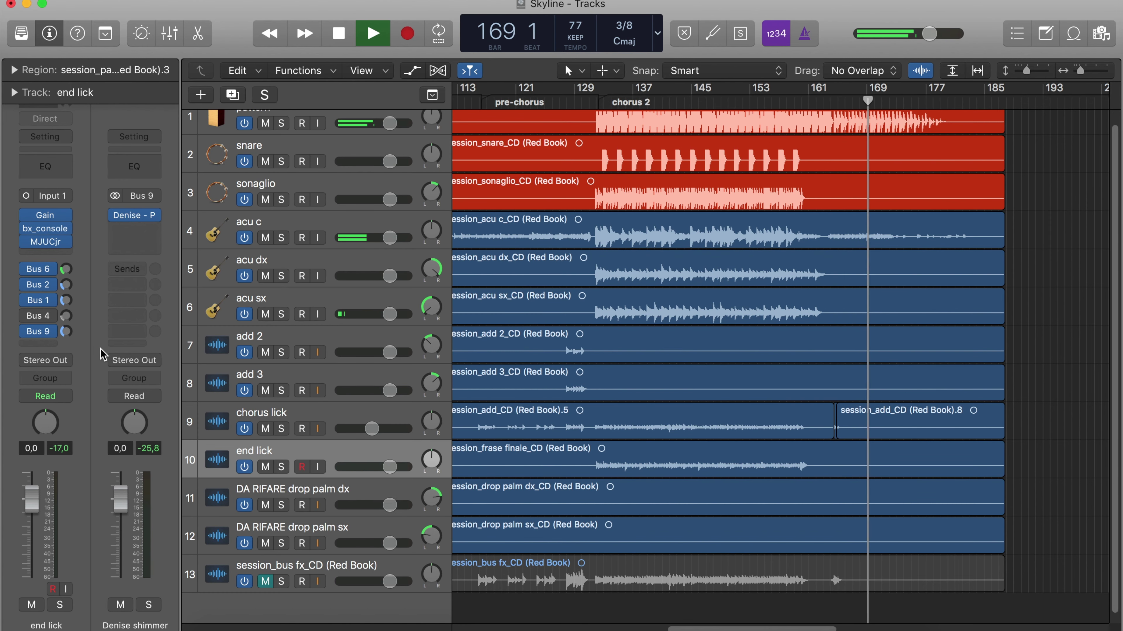
key("space")
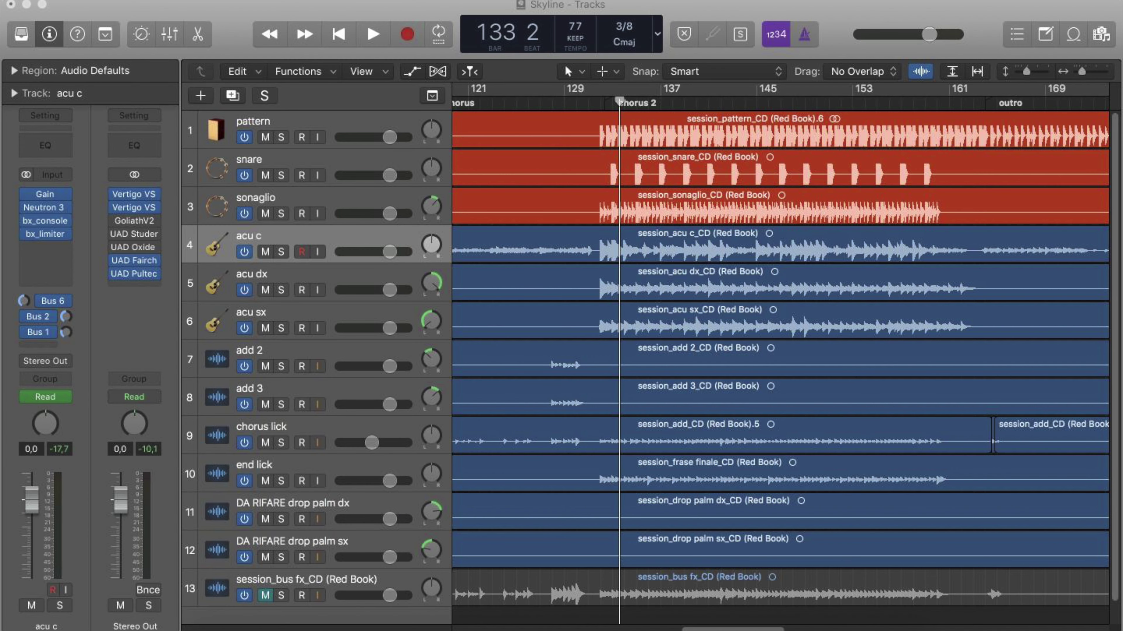